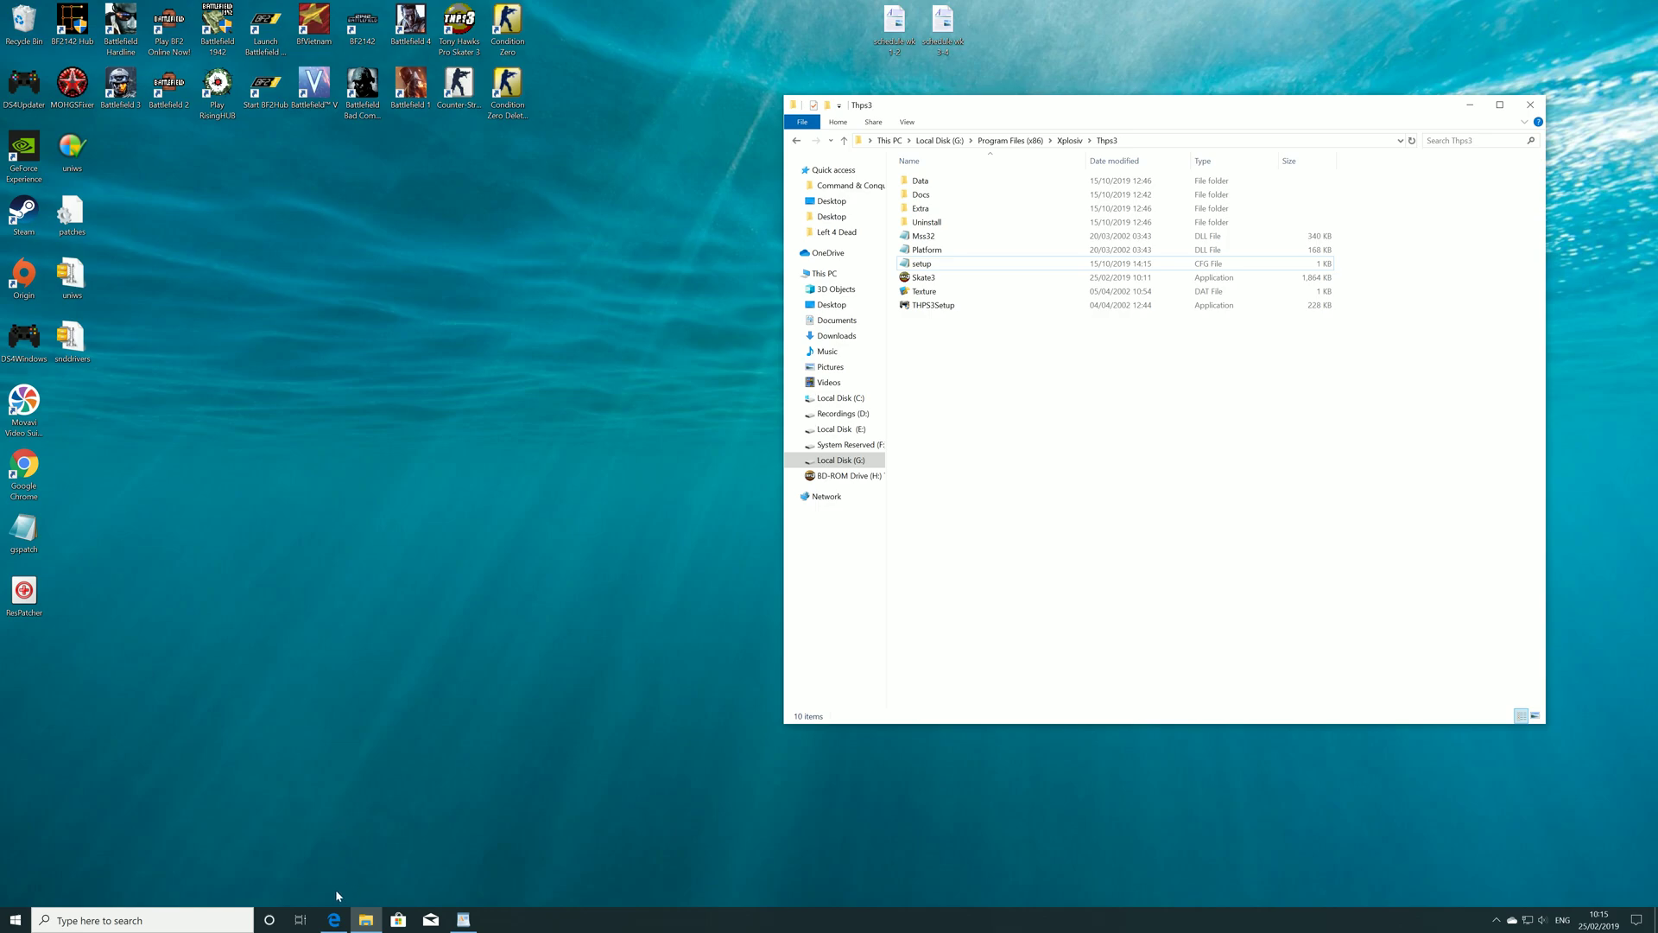
# Step: Select the ResPatcher download page's address, then minimize the browser to reveal the desktop
pyautogui.click(333, 917)
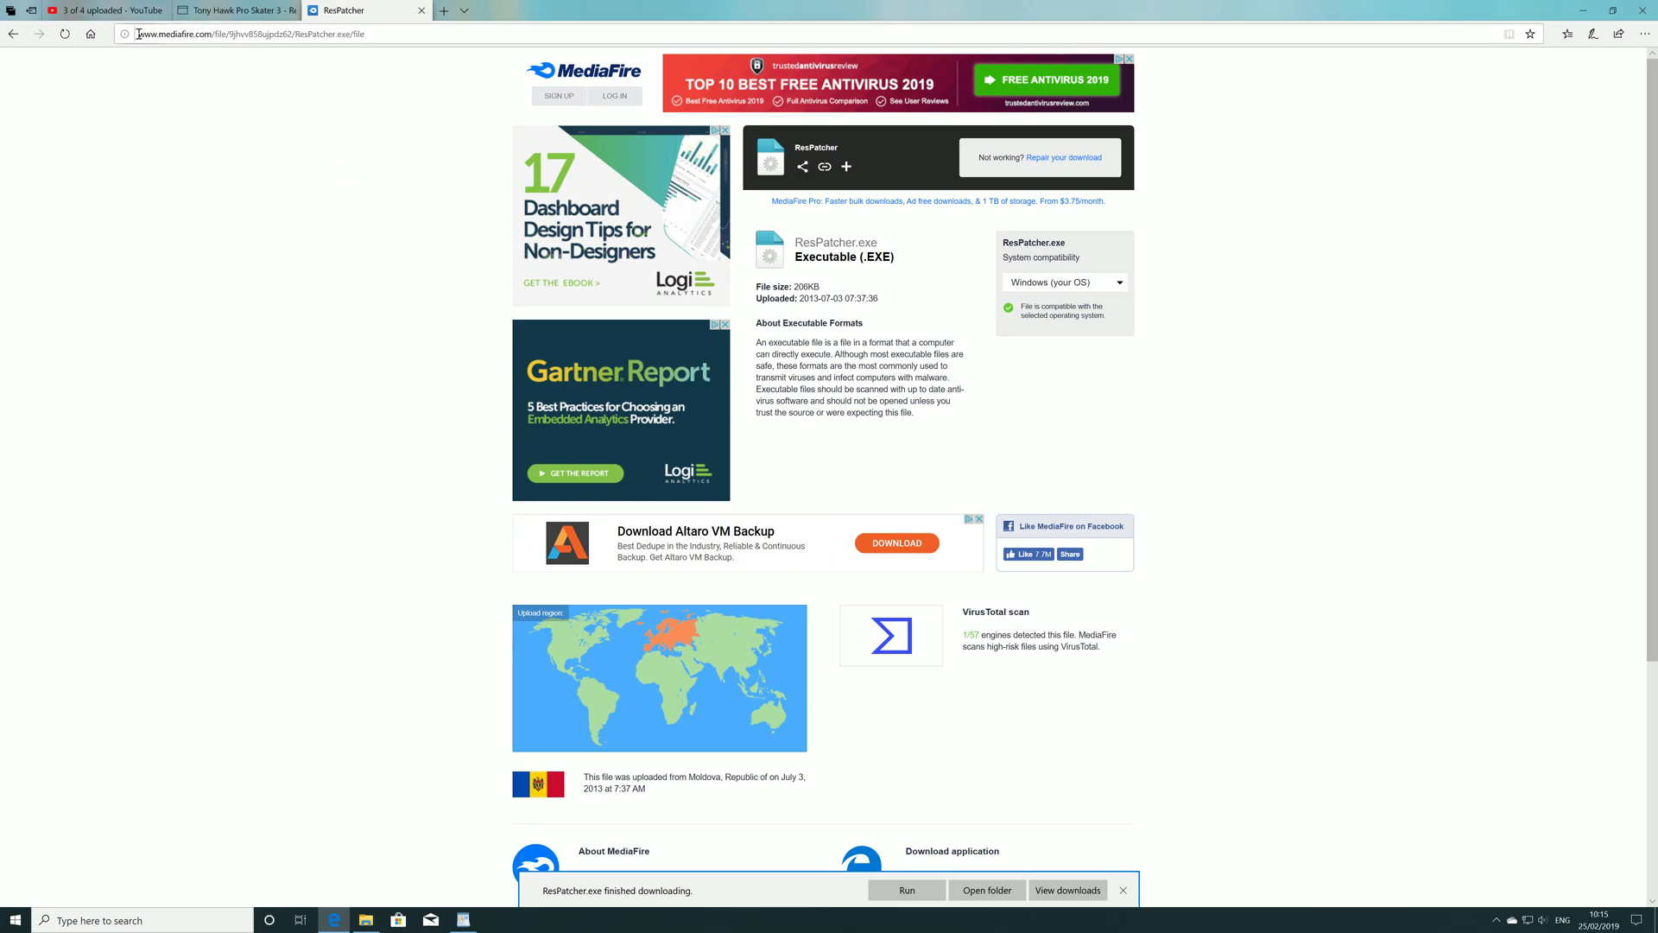
pyautogui.moveTo(137, 33); pyautogui.dragTo(369, 35)
pyautogui.click(307, 348)
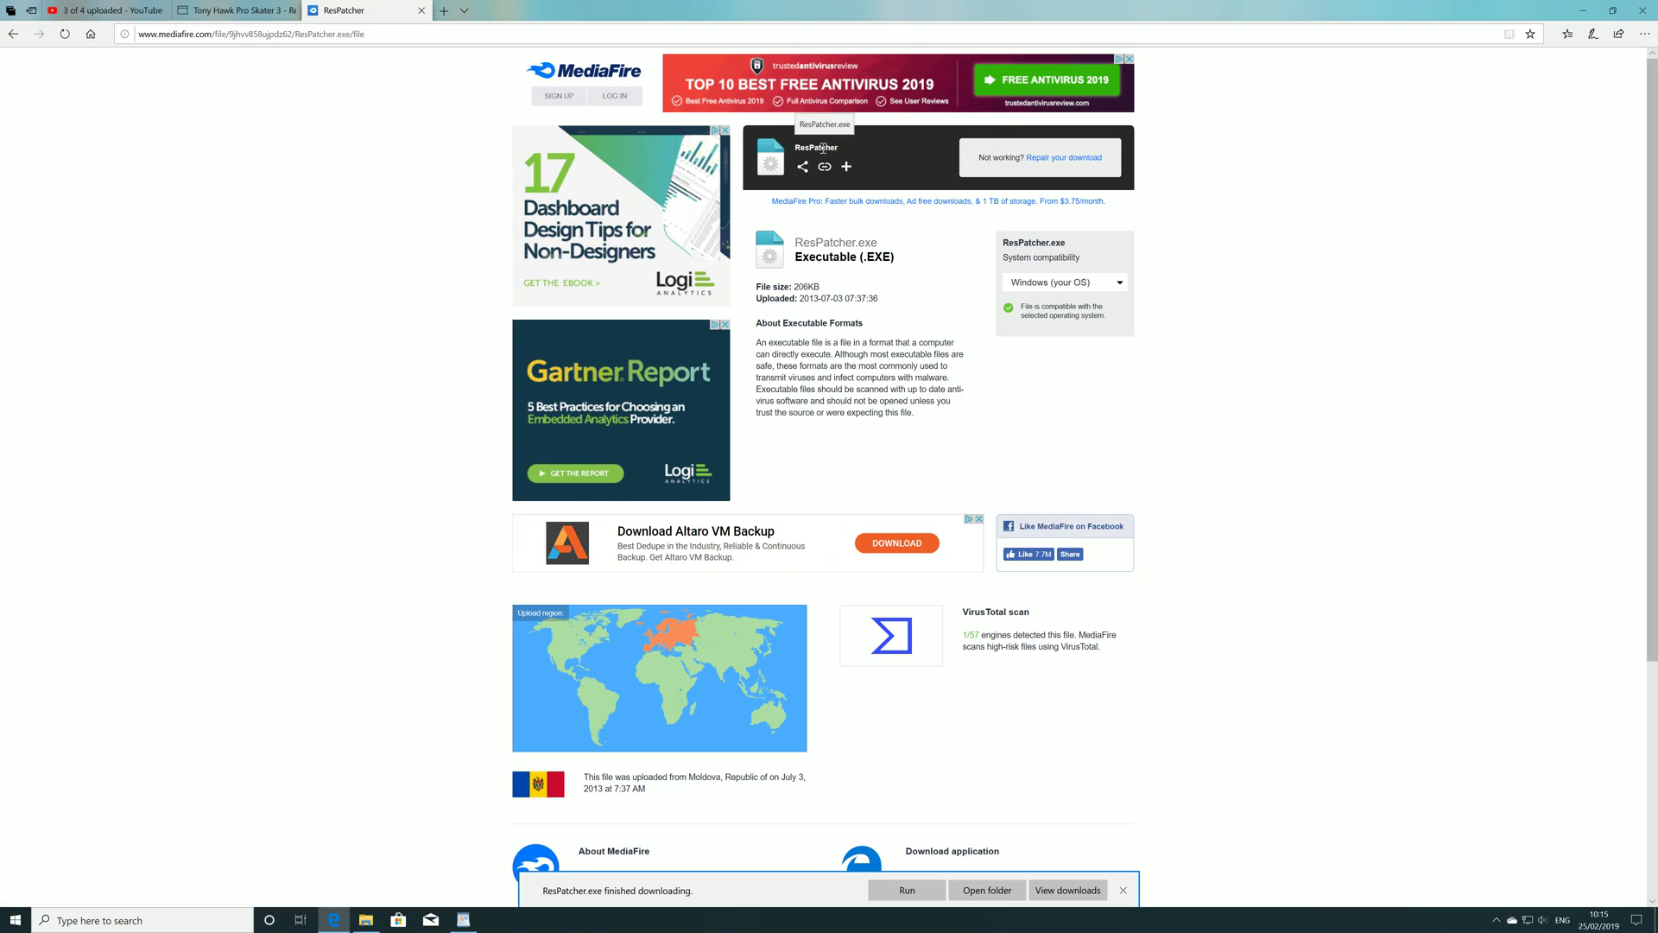
pyautogui.click(1583, 11)
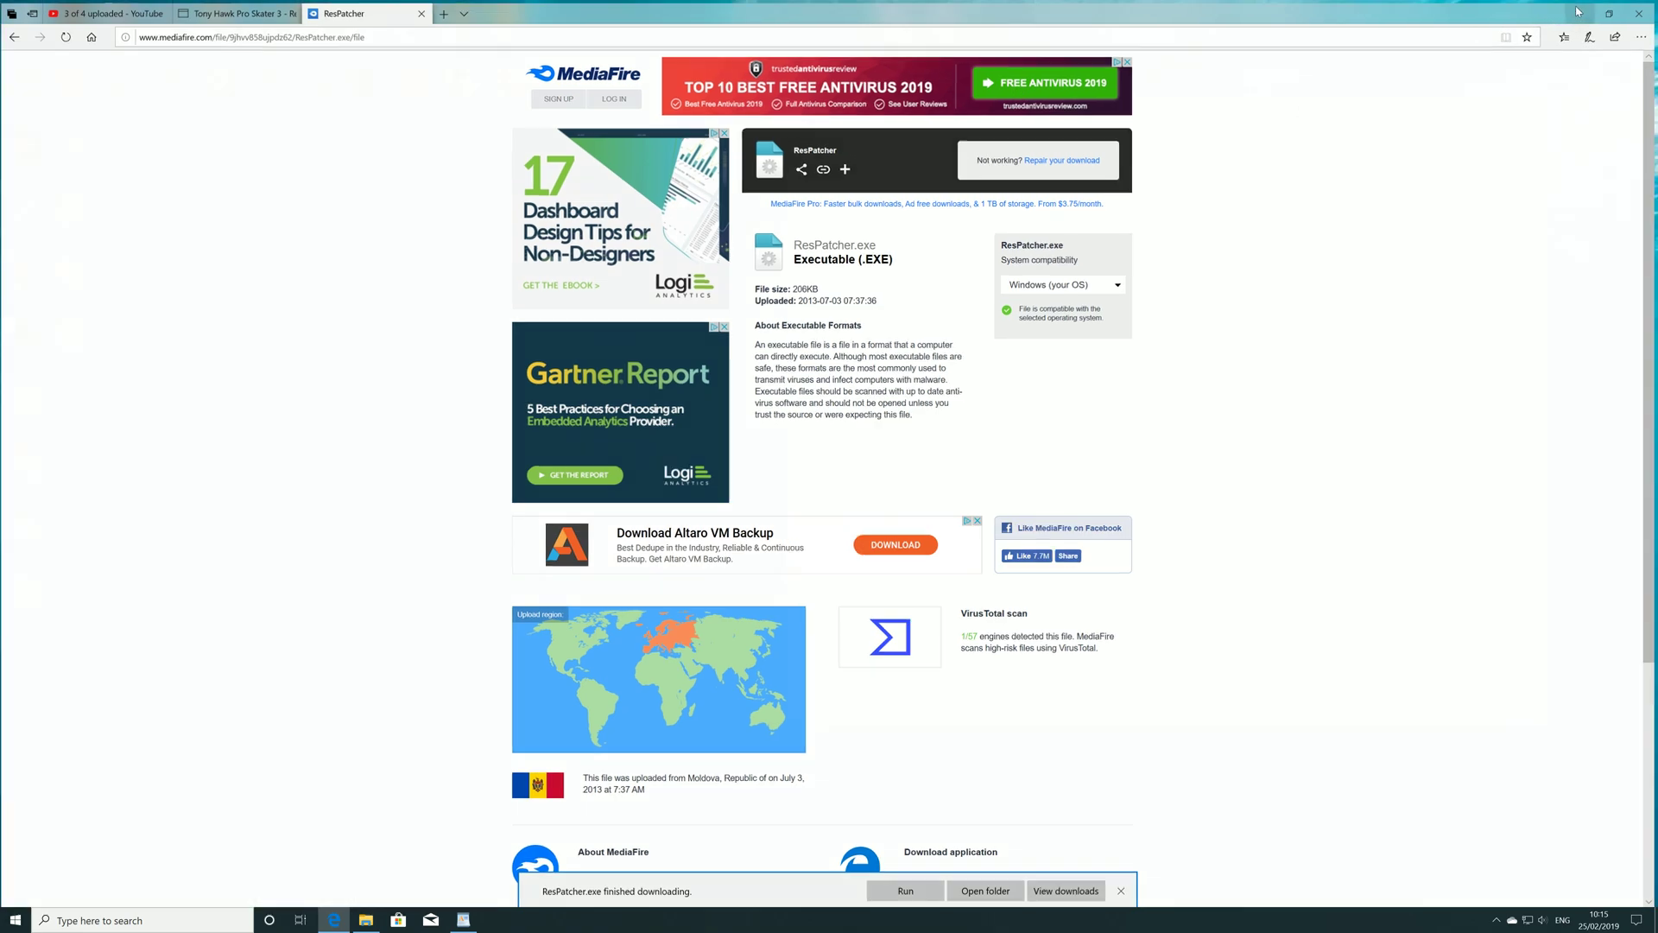
# Step: Move the ResPatcher icon into open desktop space, then drag it into the Thps3 folder window
pyautogui.moveTo(5, 609); pyautogui.dragTo(347, 541)
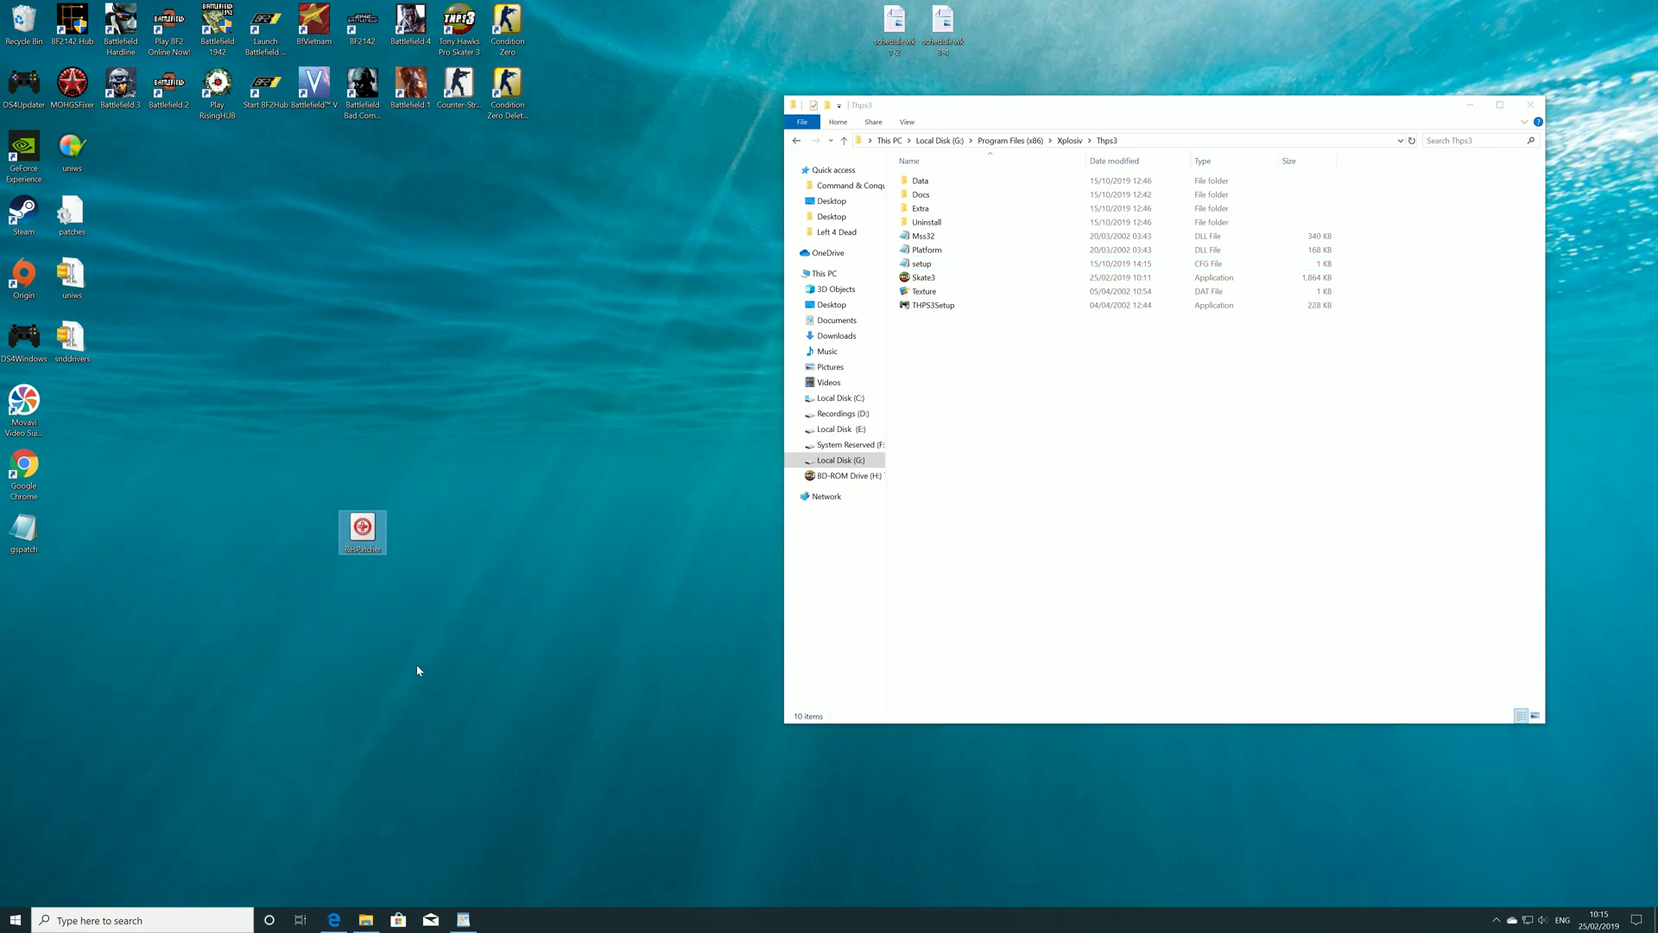
pyautogui.click(410, 640)
pyautogui.moveTo(368, 534); pyautogui.dragTo(955, 357)
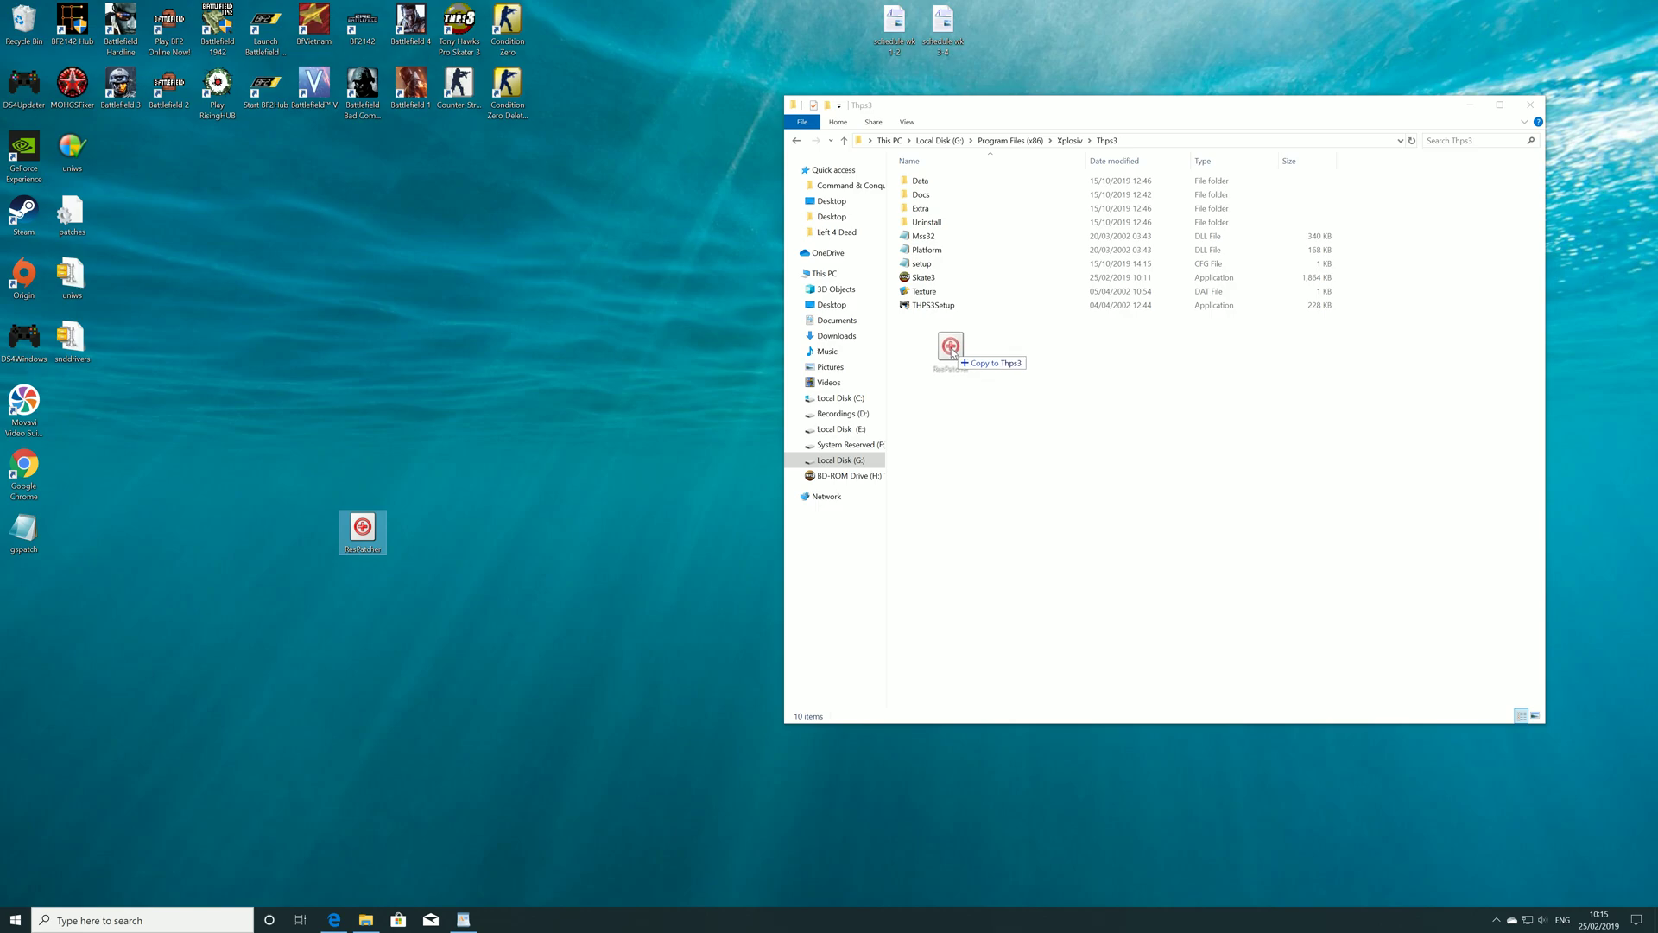
pyautogui.moveTo(956, 358); pyautogui.dragTo(956, 359)
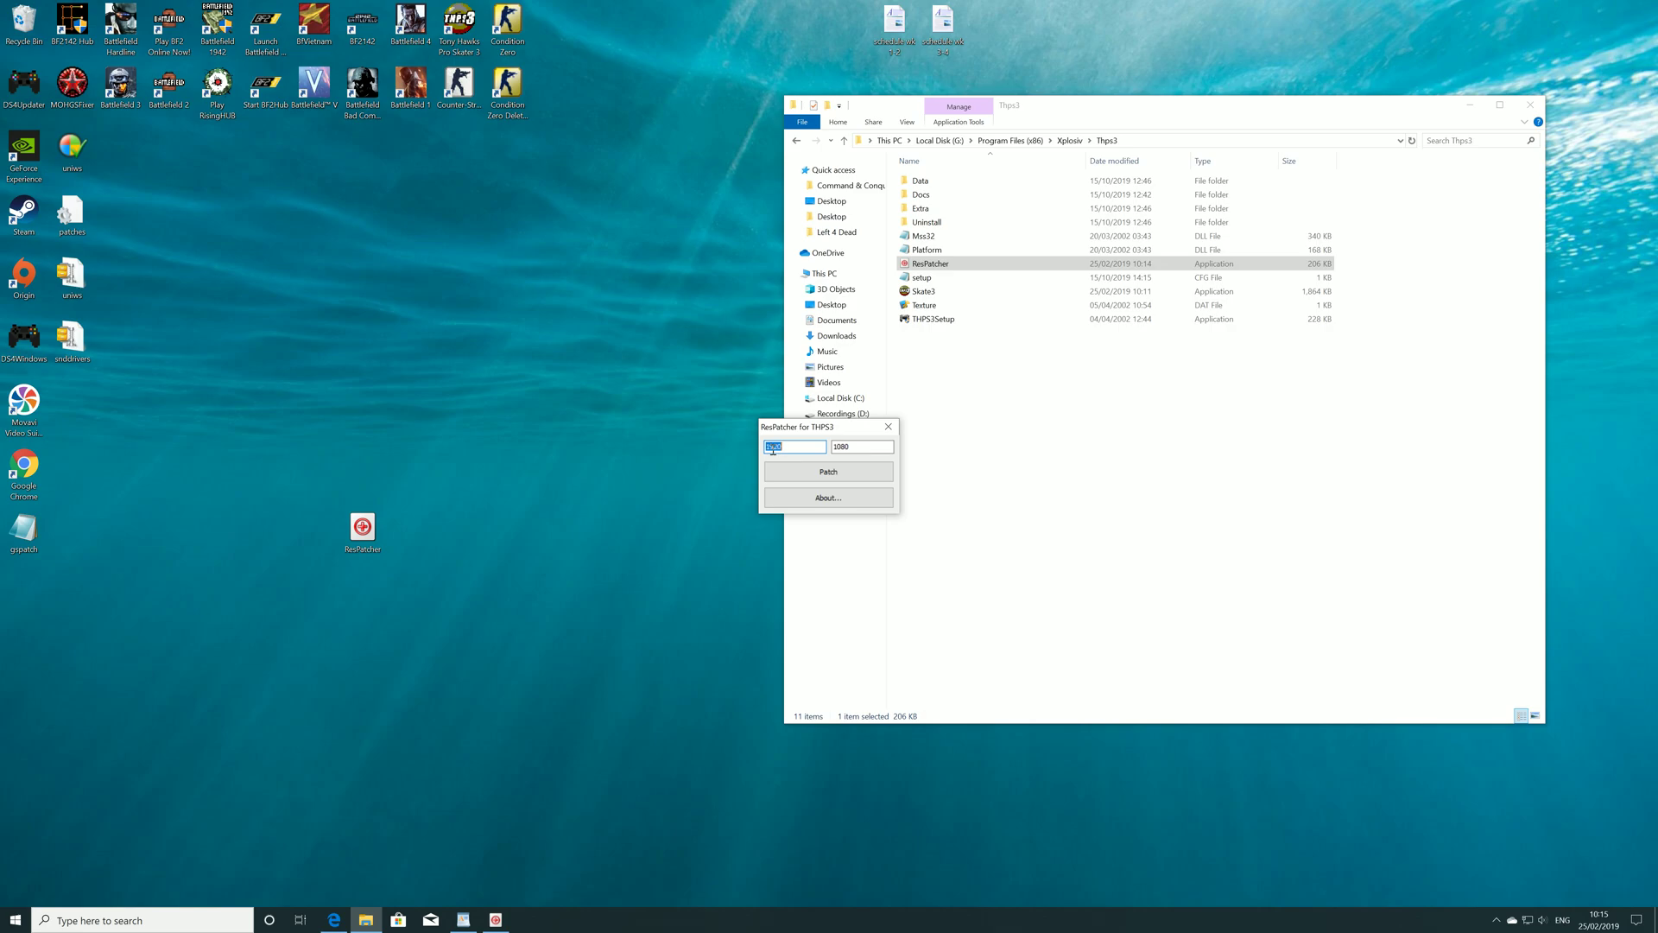
pyautogui.moveTo(835, 324)
pyautogui.click(887, 427)
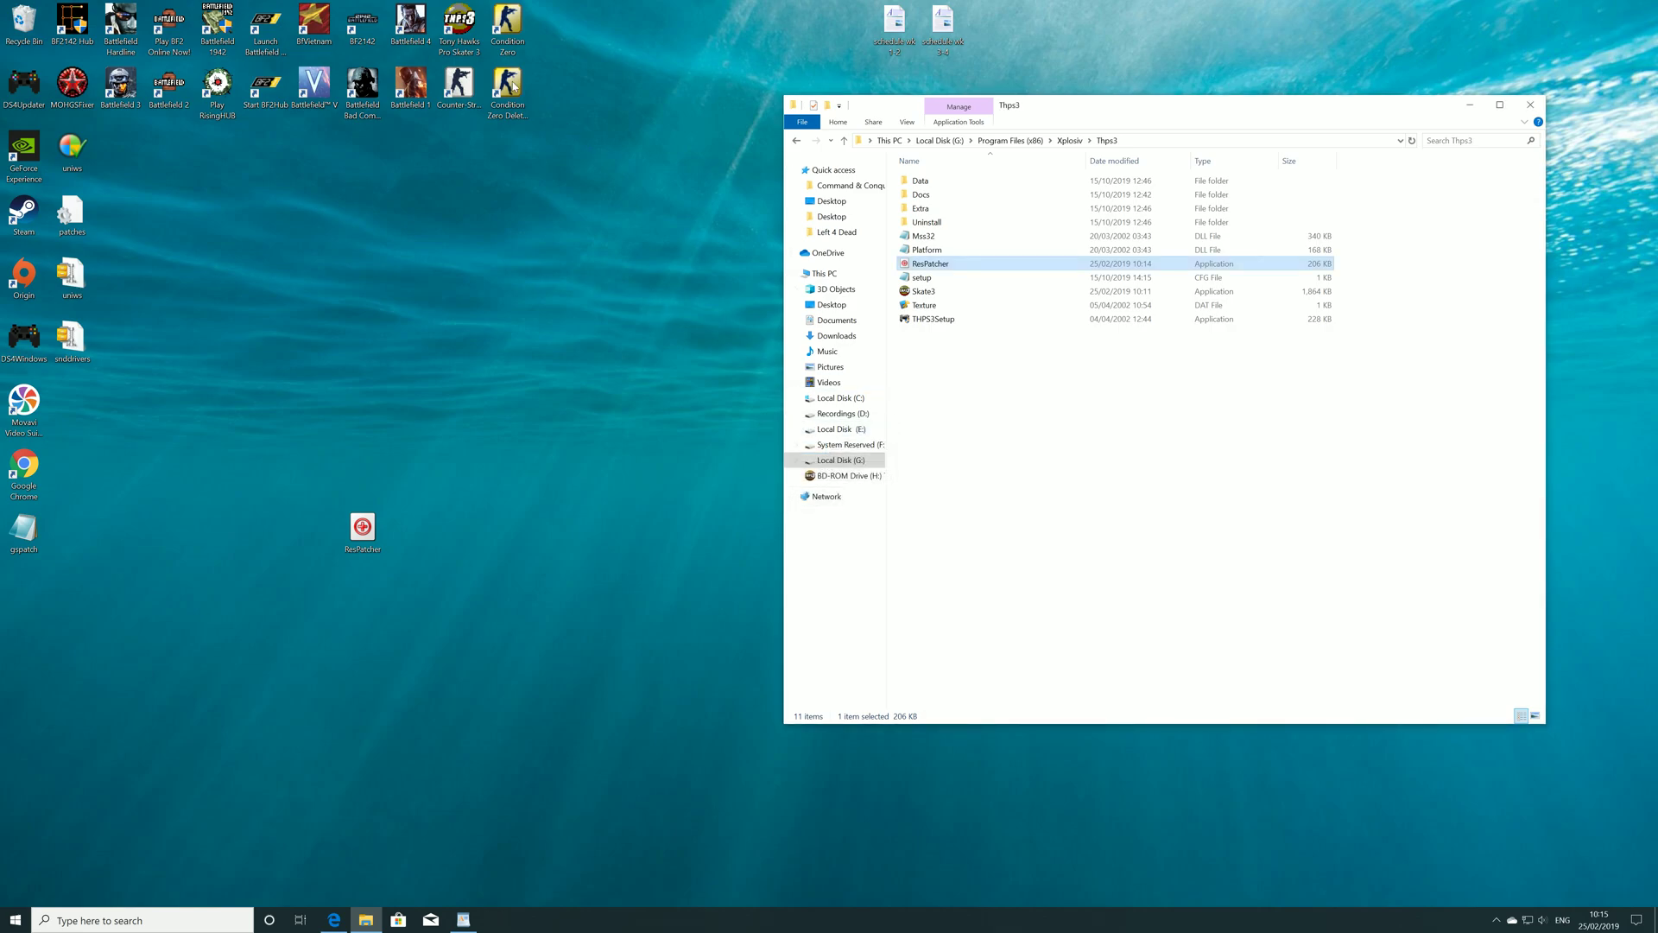
# Step: Start the THPS3Setup launcher and approve its permission prompt
pyautogui.doubleClick(470, 50)
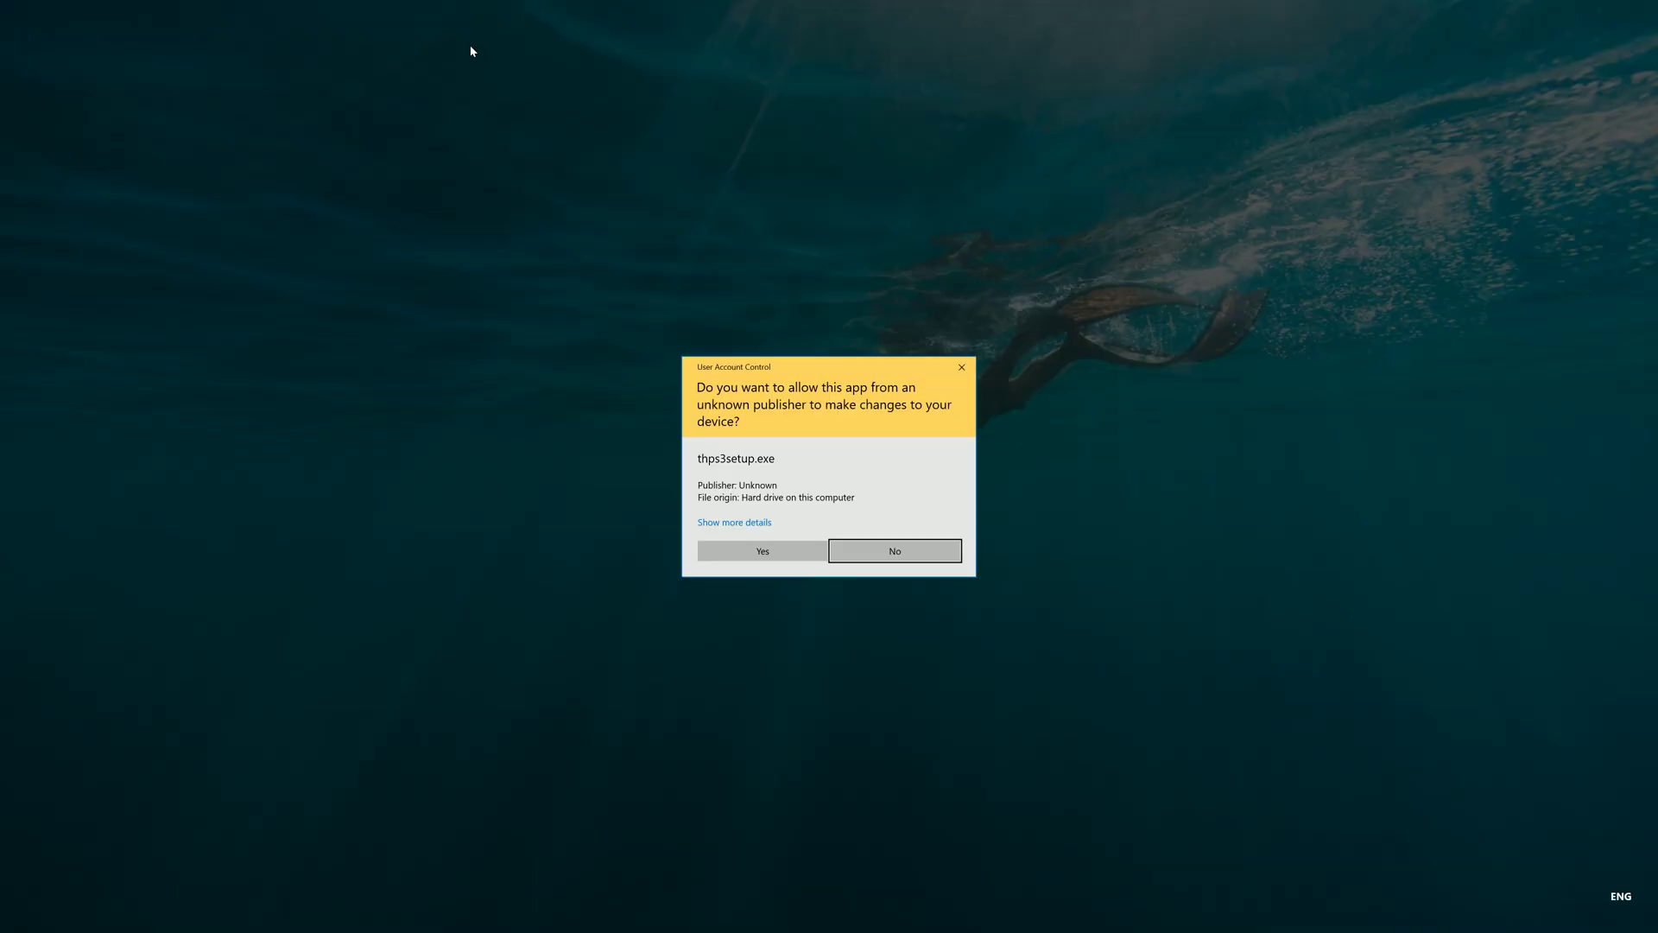
pyautogui.click(732, 547)
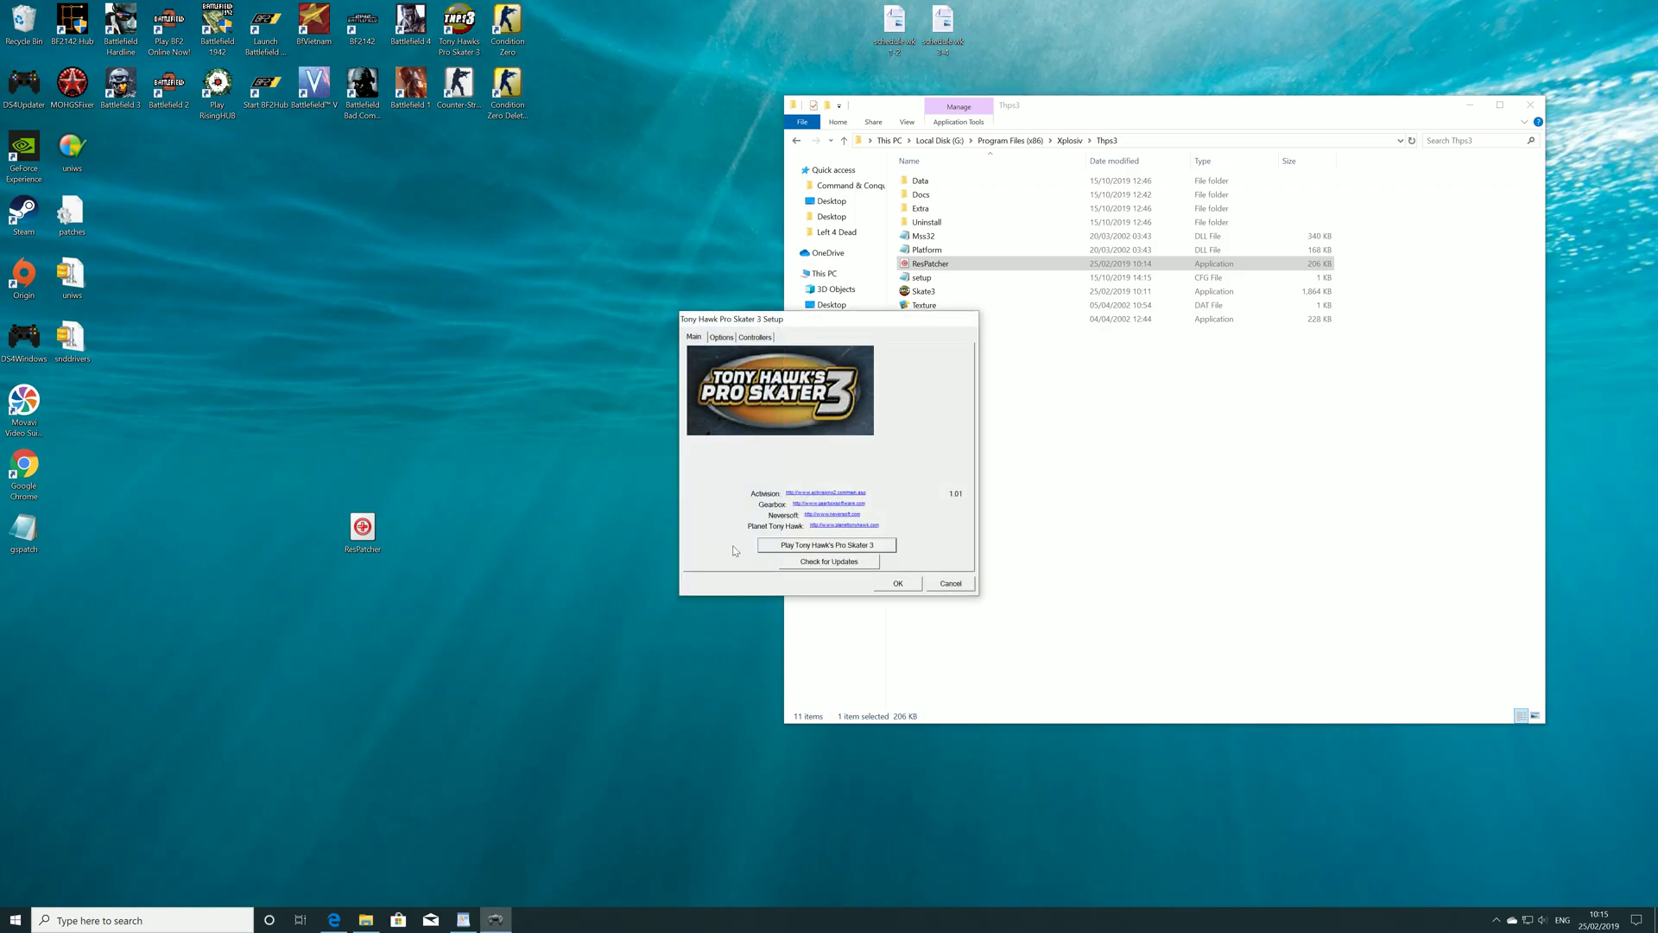